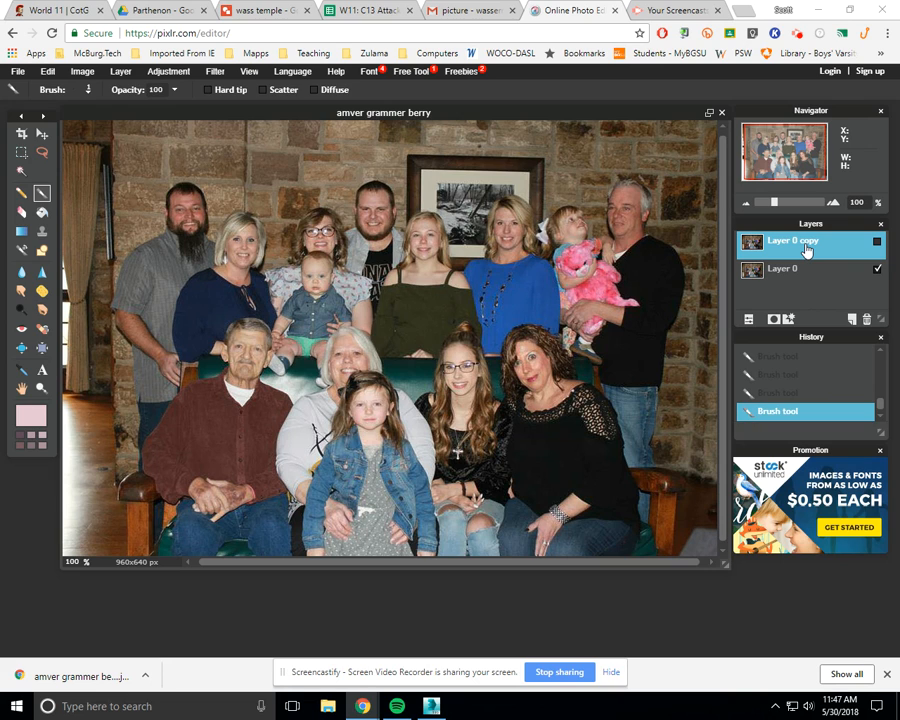
Make Layer 0 copy the active layer and turn its visibility on
{"action": "left_click", "coordinate": [810, 267]}
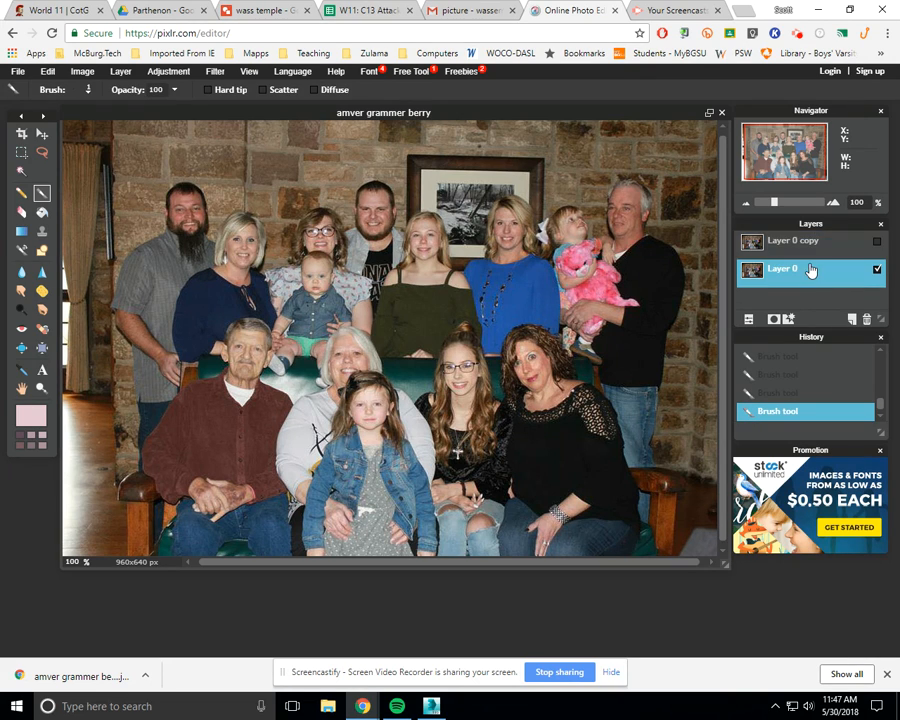
{"action": "left_click", "coordinate": [809, 248]}
{"action": "left_click", "coordinate": [811, 266]}
{"action": "left_click", "coordinate": [815, 248]}
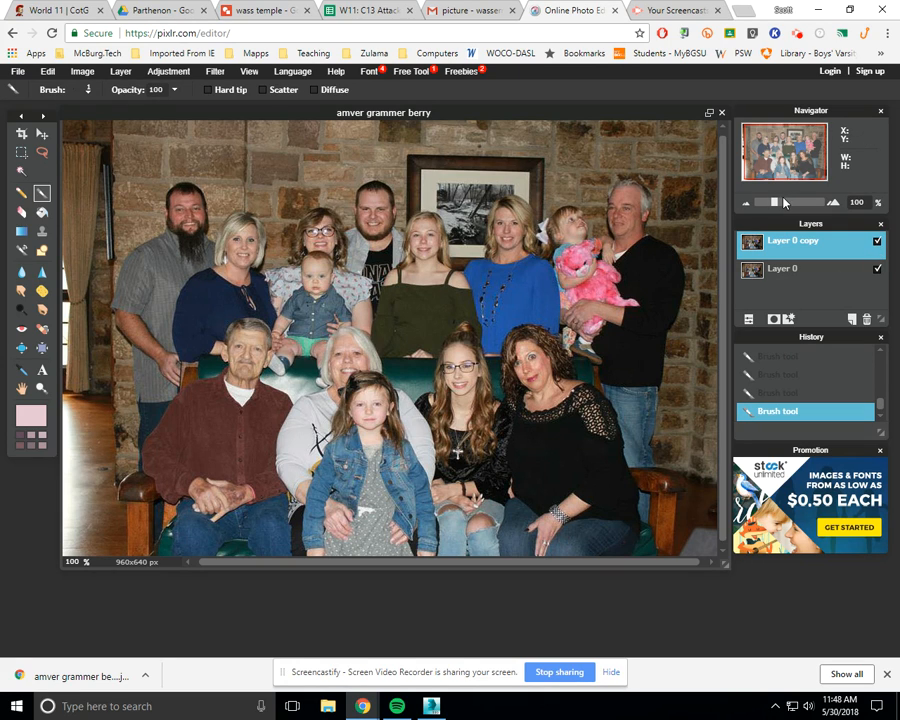
At 800% zoom on the seated young woman's glasses, switch the painting colour to dark purple and back to light pink
{"action": "left_click_drag", "start_coordinate": [784, 203], "coordinate": [830, 203]}
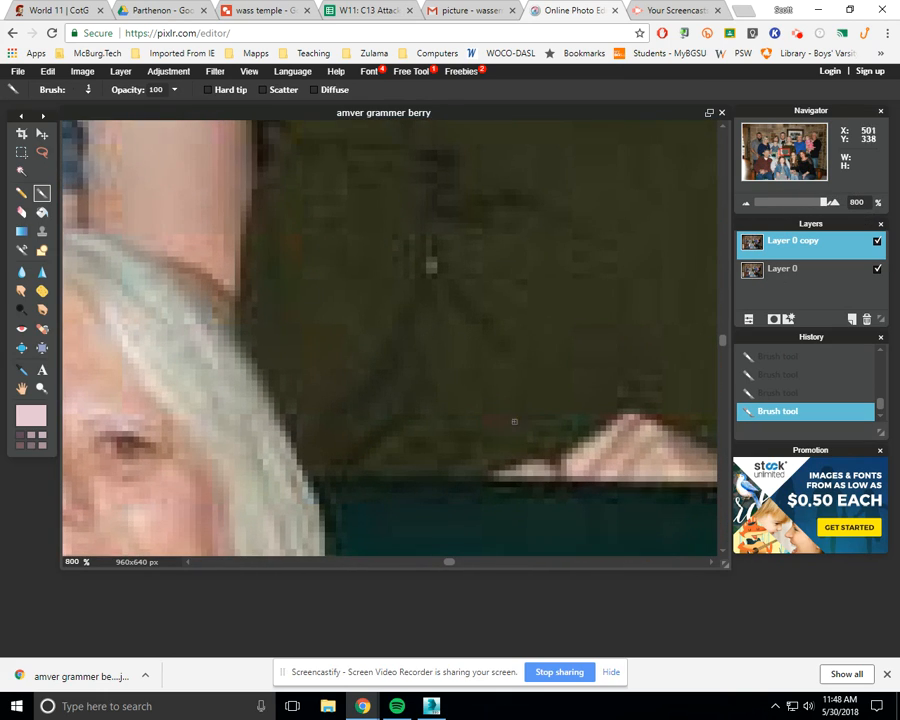
{"action": "left_click", "coordinate": [787, 152]}
{"action": "left_click_drag", "start_coordinate": [787, 152], "coordinate": [791, 153]}
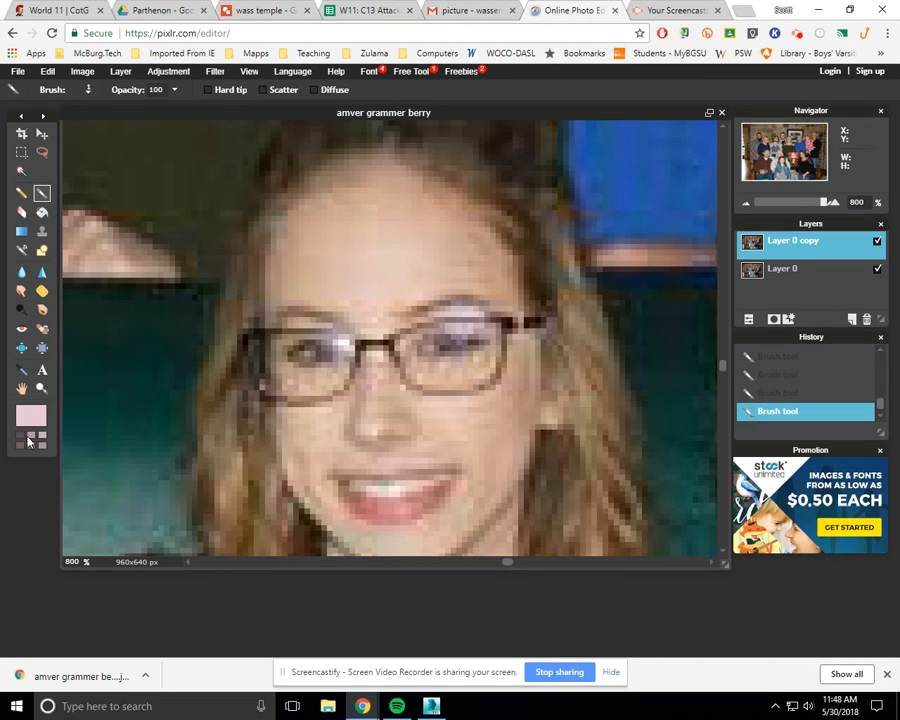
{"action": "left_click", "coordinate": [20, 437]}
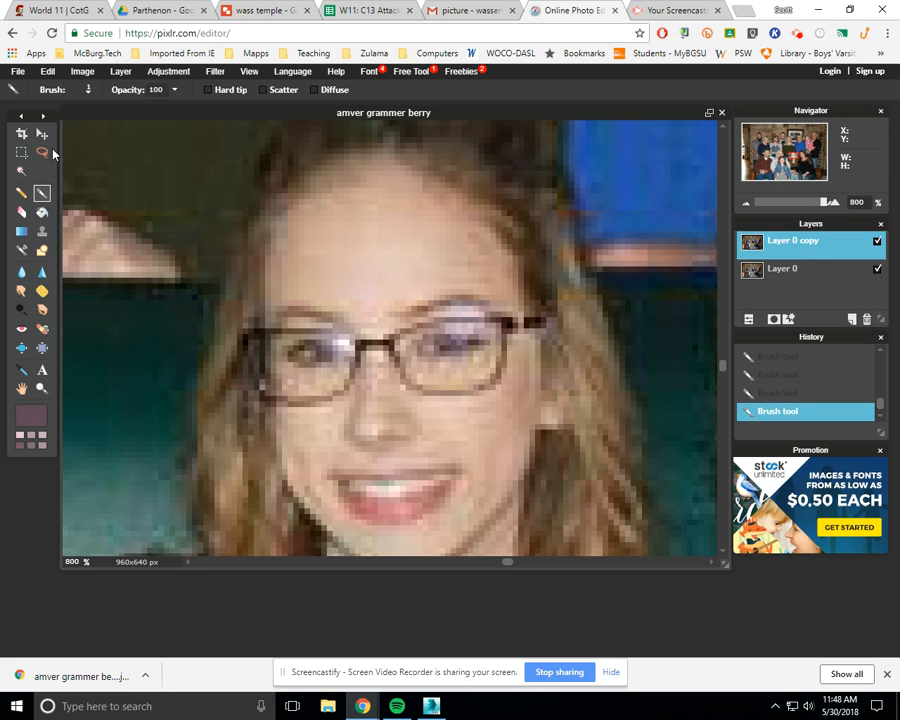
{"action": "left_click", "coordinate": [88, 90]}
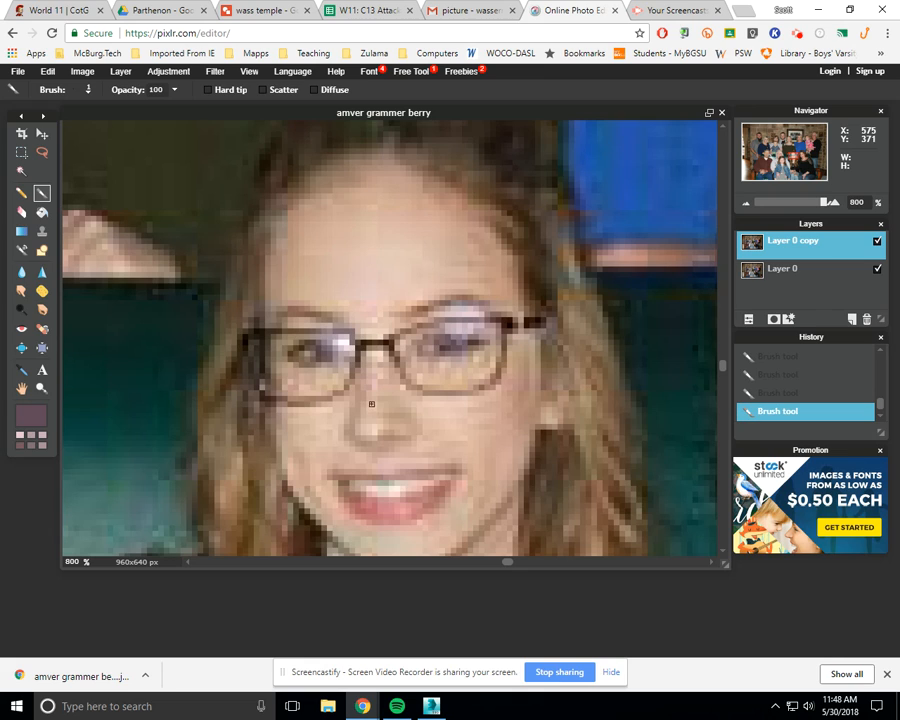
{"action": "left_click", "coordinate": [21, 436]}
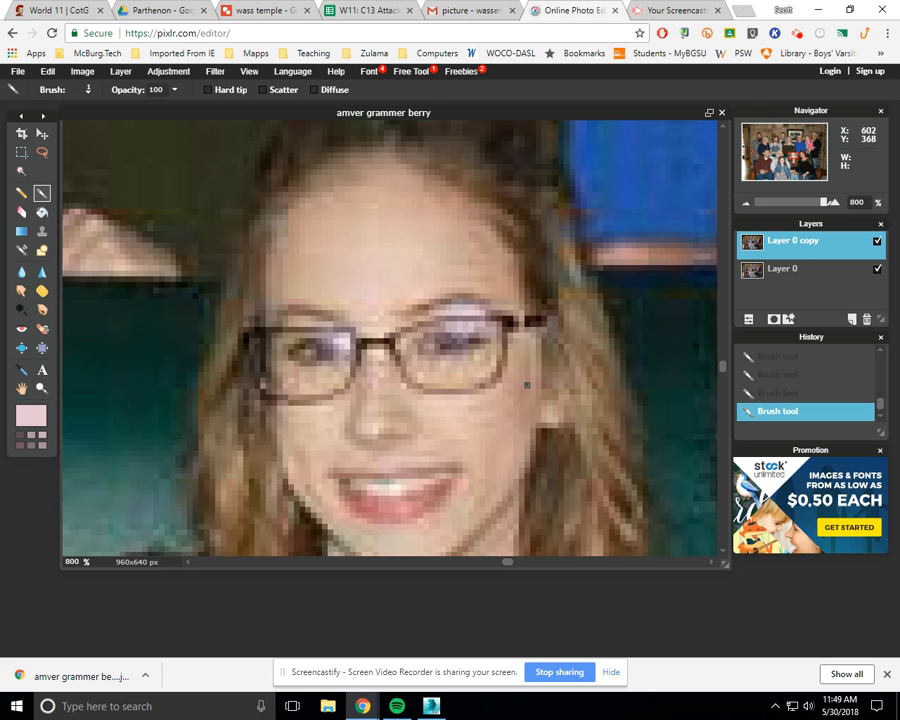
Hide and show Layer 0 copy at about 110% zoom to compare the edit with the original layer
{"action": "left_click_drag", "start_coordinate": [828, 201], "coordinate": [774, 204]}
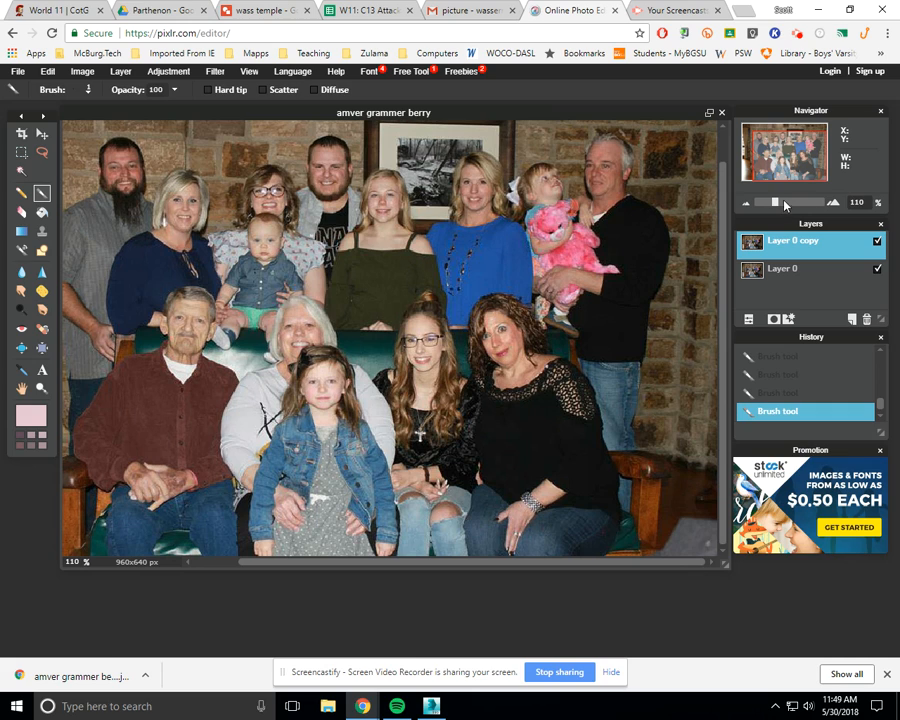
{"action": "left_click", "coordinate": [879, 243]}
{"action": "left_click", "coordinate": [879, 243]}
Examine the framed picture and the stone wall behind the back row at different zoom levels
{"action": "scroll", "coordinate": [417, 343], "scroll_direction": "down", "scroll_amount": 2}
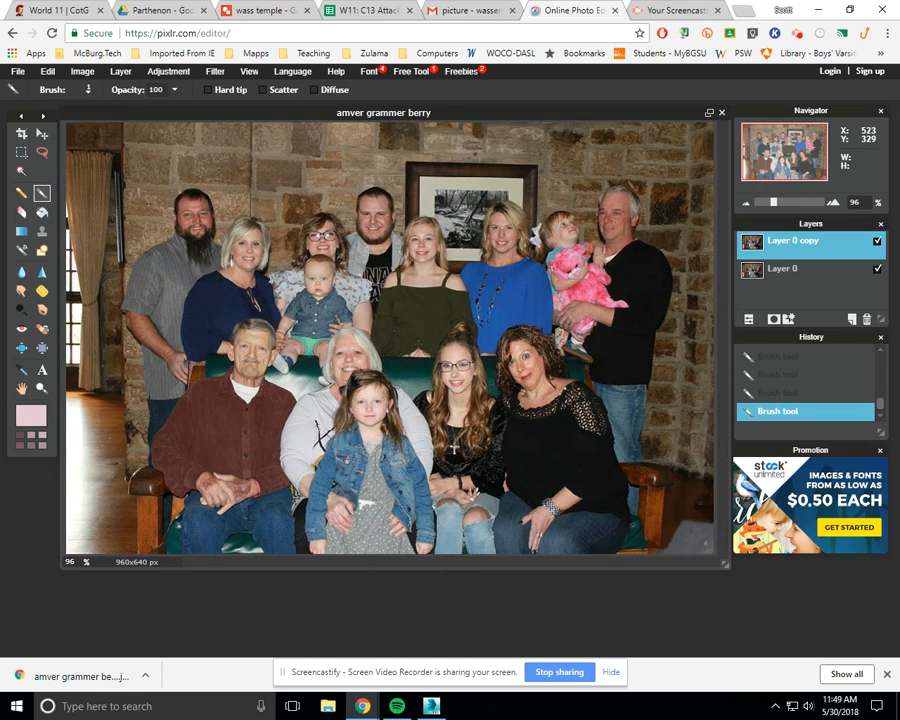
{"action": "scroll", "coordinate": [420, 350], "scroll_direction": "up", "scroll_amount": 2}
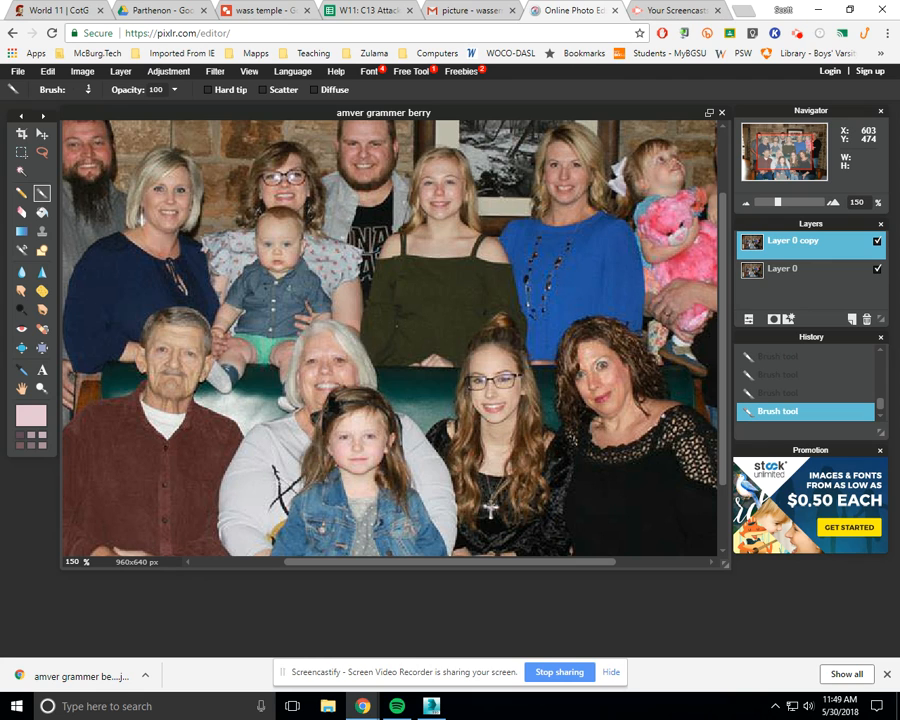
{"action": "left_click_drag", "start_coordinate": [575, 570], "coordinate": [635, 568]}
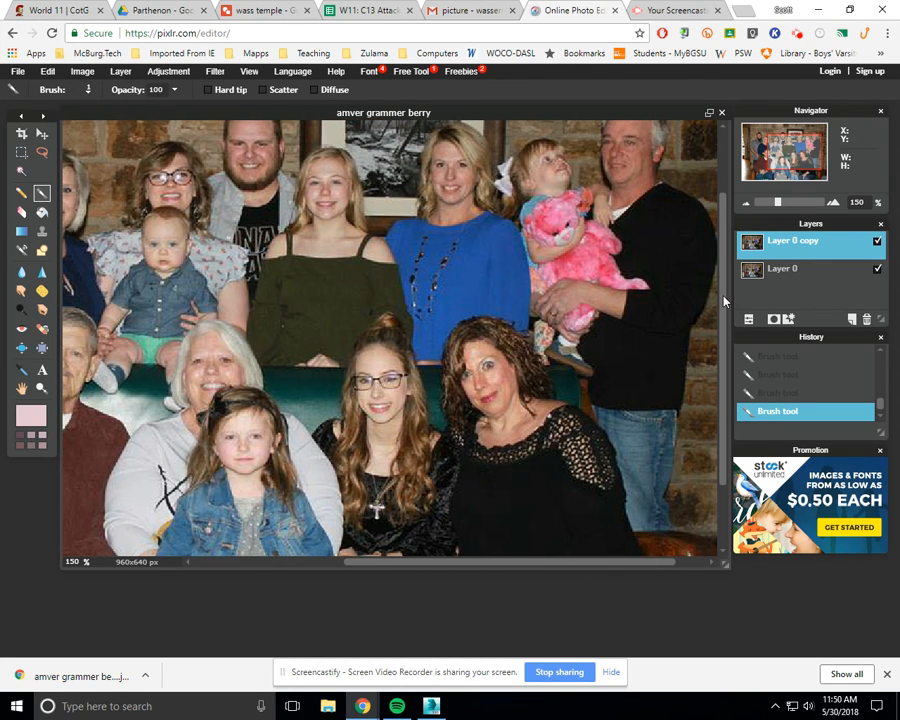
{"action": "left_click_drag", "start_coordinate": [724, 298], "coordinate": [720, 238]}
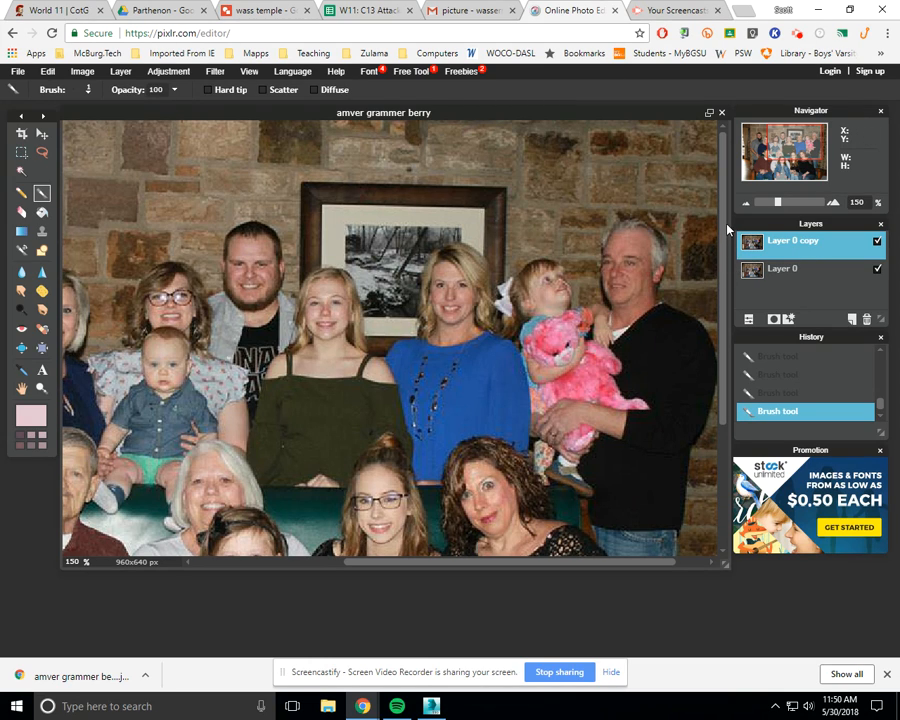
{"action": "scroll", "coordinate": [600, 290], "scroll_direction": "up", "scroll_amount": 4}
{"action": "scroll", "coordinate": [480, 280], "scroll_direction": "down", "scroll_amount": 9}
{"action": "scroll", "coordinate": [414, 255], "scroll_direction": "up", "scroll_amount": 1}
{"action": "scroll", "coordinate": [414, 255], "scroll_direction": "down", "scroll_amount": 1}
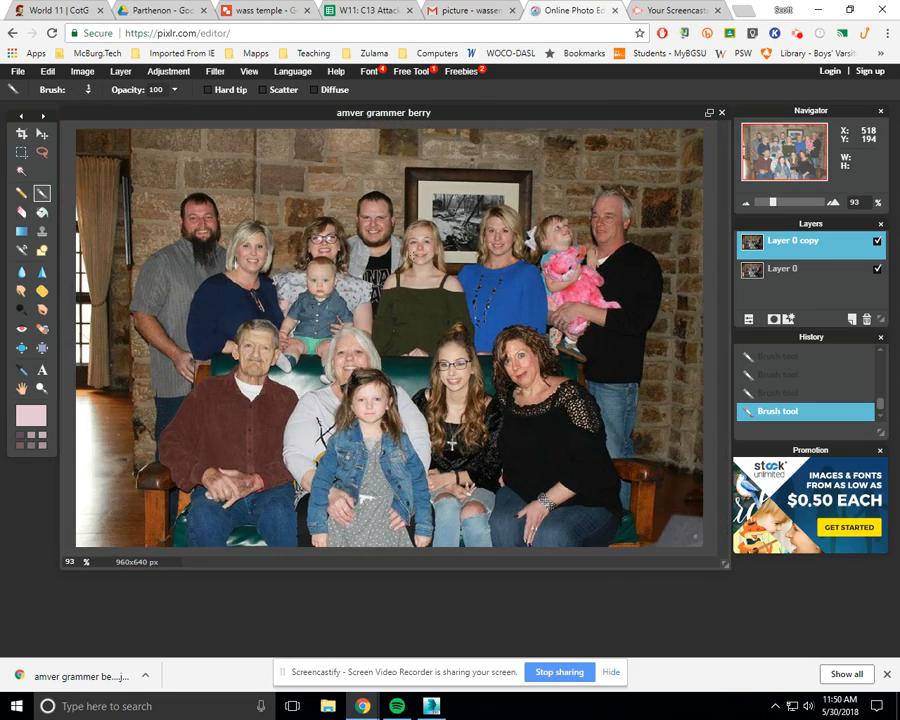
{"action": "scroll", "coordinate": [414, 255], "scroll_direction": "up", "scroll_amount": 2}
{"action": "scroll", "coordinate": [416, 257], "scroll_direction": "down", "scroll_amount": 2}
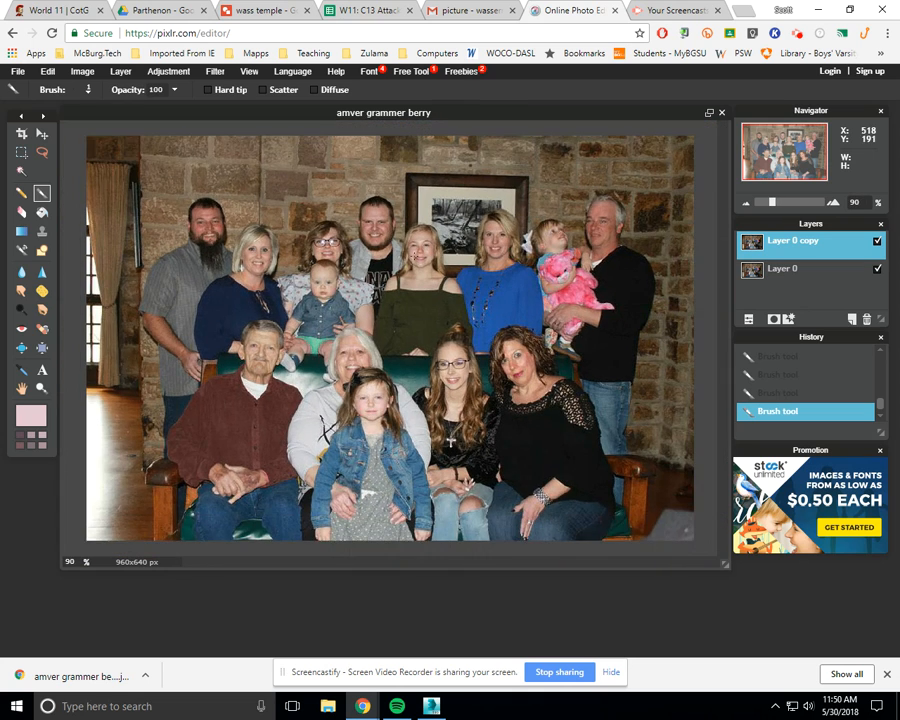
{"action": "scroll", "coordinate": [389, 338], "scroll_direction": "up", "scroll_amount": 1}
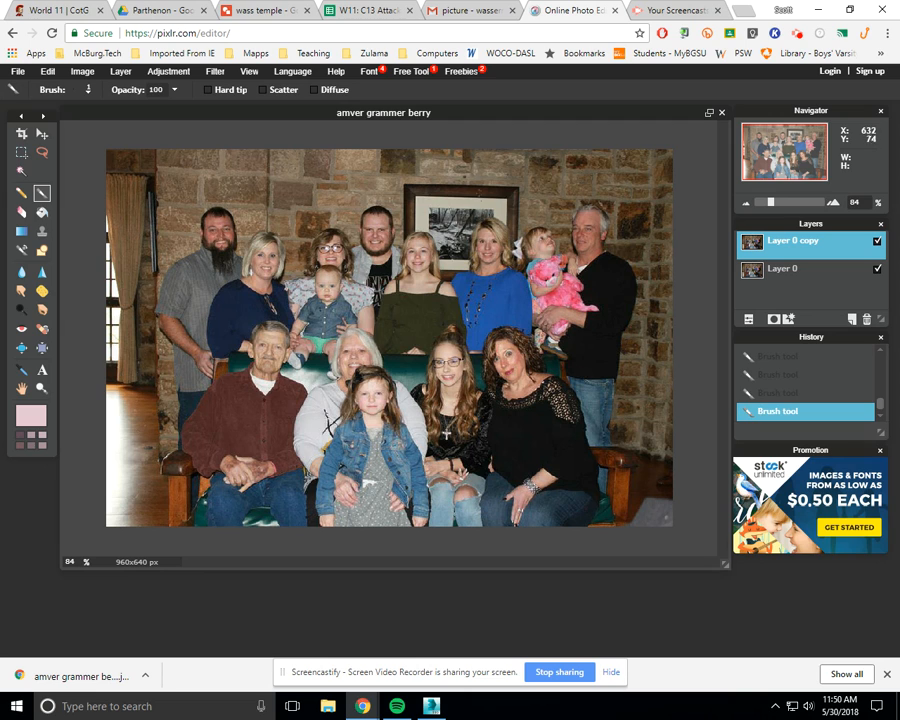
{"action": "scroll", "coordinate": [470, 167], "scroll_direction": "down", "scroll_amount": 1}
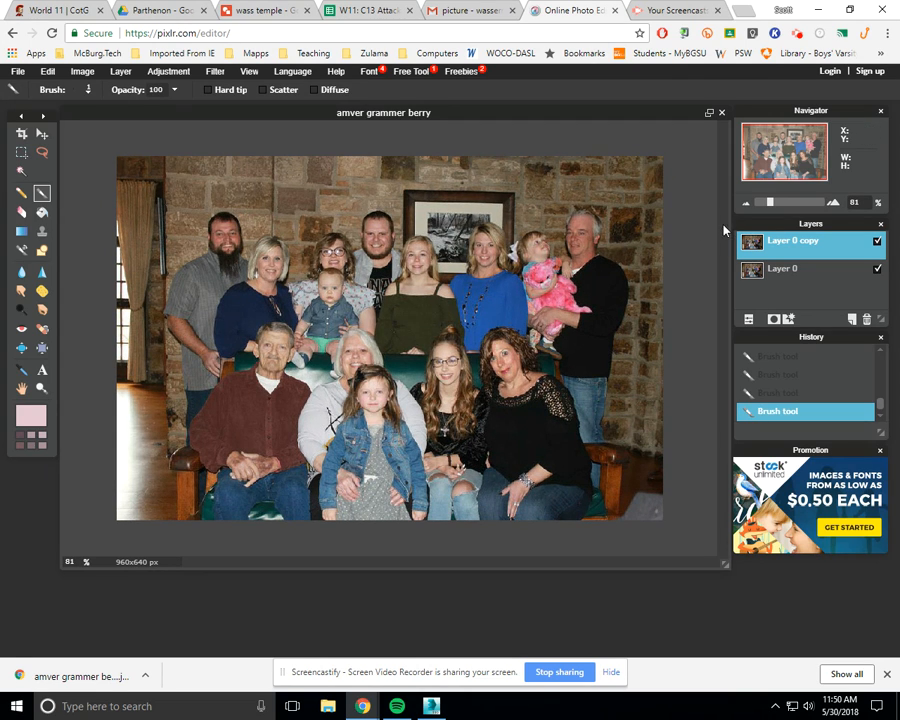
{"action": "scroll", "coordinate": [501, 161], "scroll_direction": "down", "scroll_amount": 1}
{"action": "scroll", "coordinate": [501, 161], "scroll_direction": "up", "scroll_amount": 3}
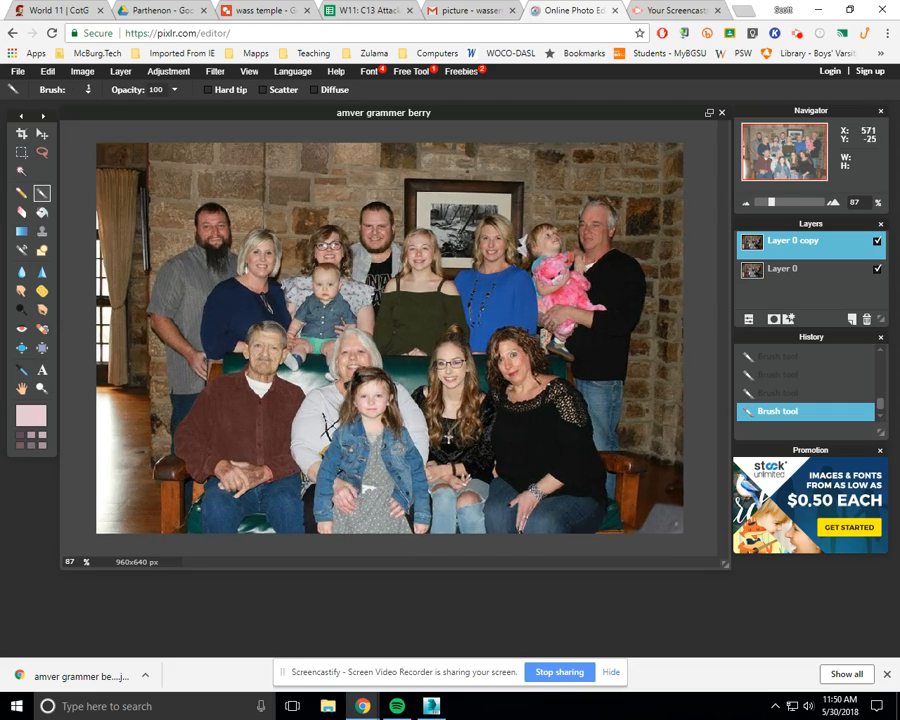
Choose the Clone Stamp with the square 25 brush and sample the stone wall to the left of the picture frame
{"action": "left_click_drag", "start_coordinate": [774, 202], "coordinate": [786, 203]}
{"action": "left_click_drag", "start_coordinate": [785, 153], "coordinate": [789, 139]}
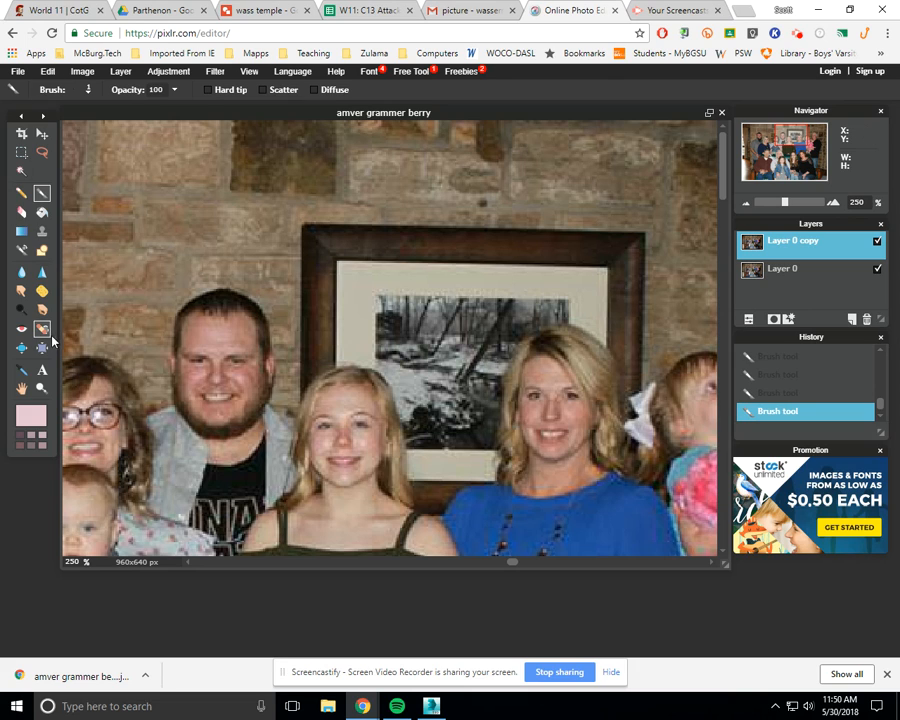
{"action": "left_click", "coordinate": [41, 232]}
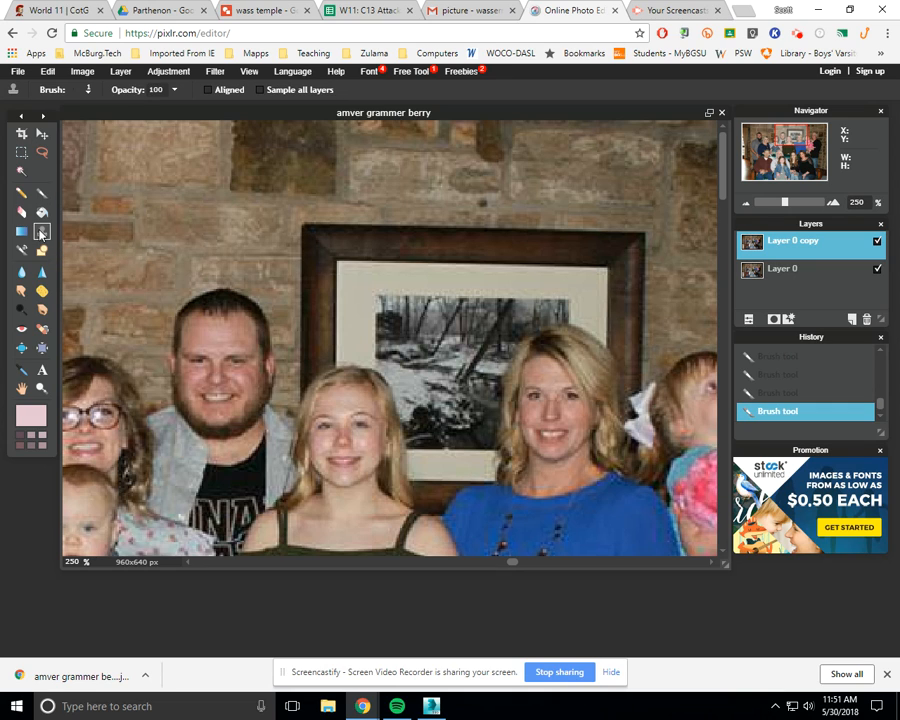
{"action": "left_click", "coordinate": [88, 89]}
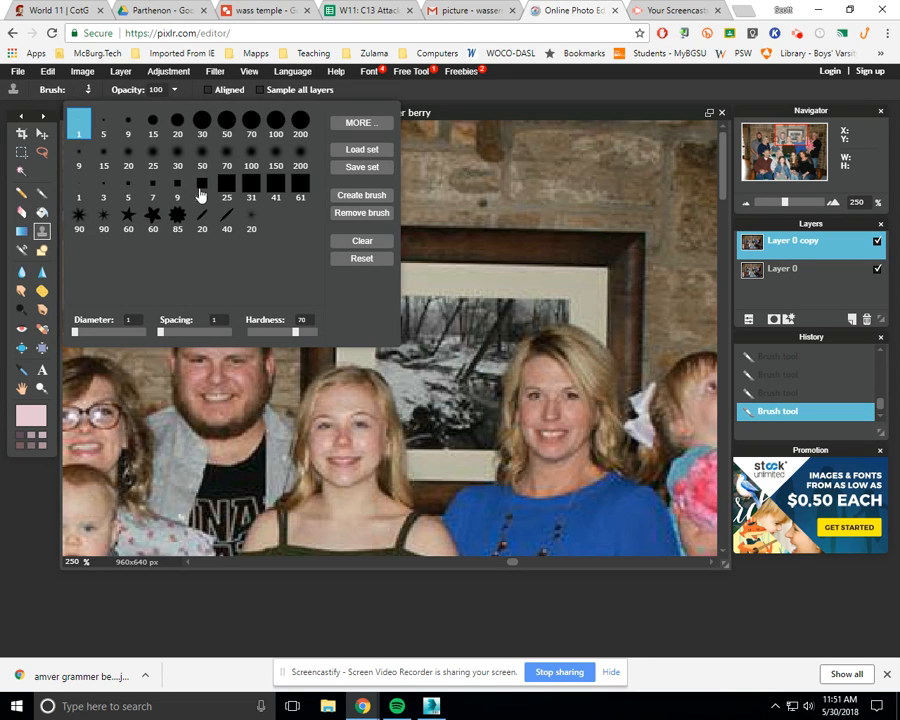
{"action": "left_click", "coordinate": [227, 189]}
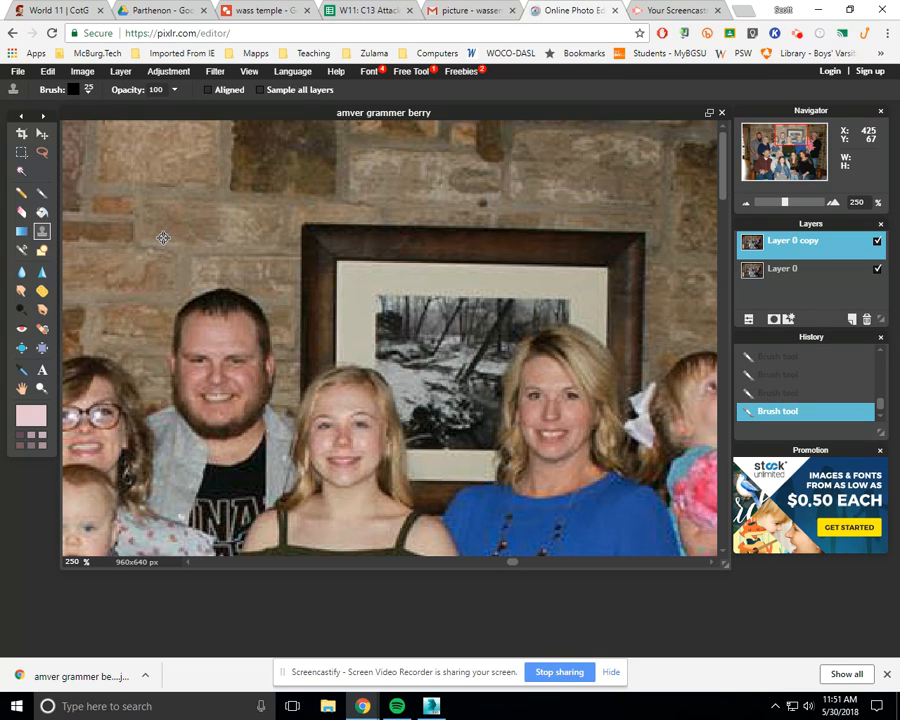
{"action": "left_click", "coordinate": [163, 238], "text": "ctrl"}
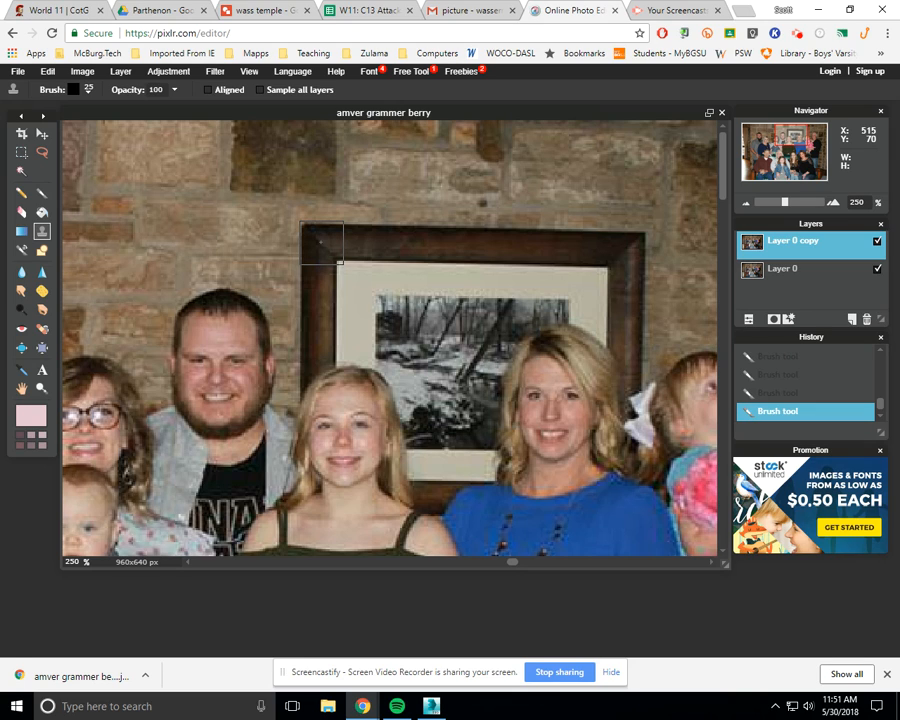
Clone the sampled stone over the frame's top edge and the upper strip of the picture, then check the whole photo
{"action": "left_click", "coordinate": [321, 243]}
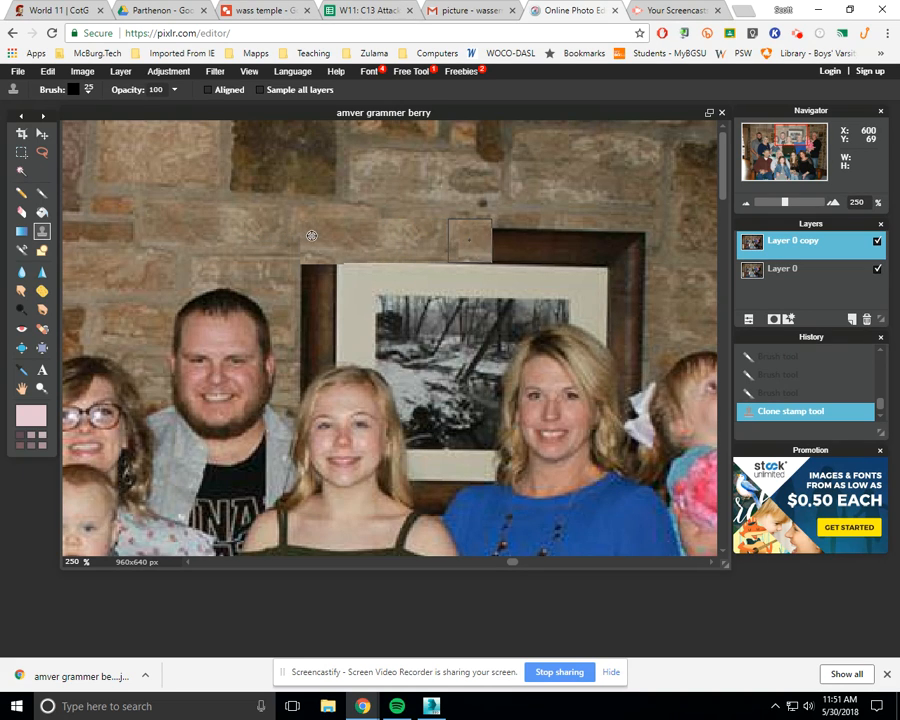
{"action": "left_click_drag", "start_coordinate": [488, 240], "coordinate": [506, 240]}
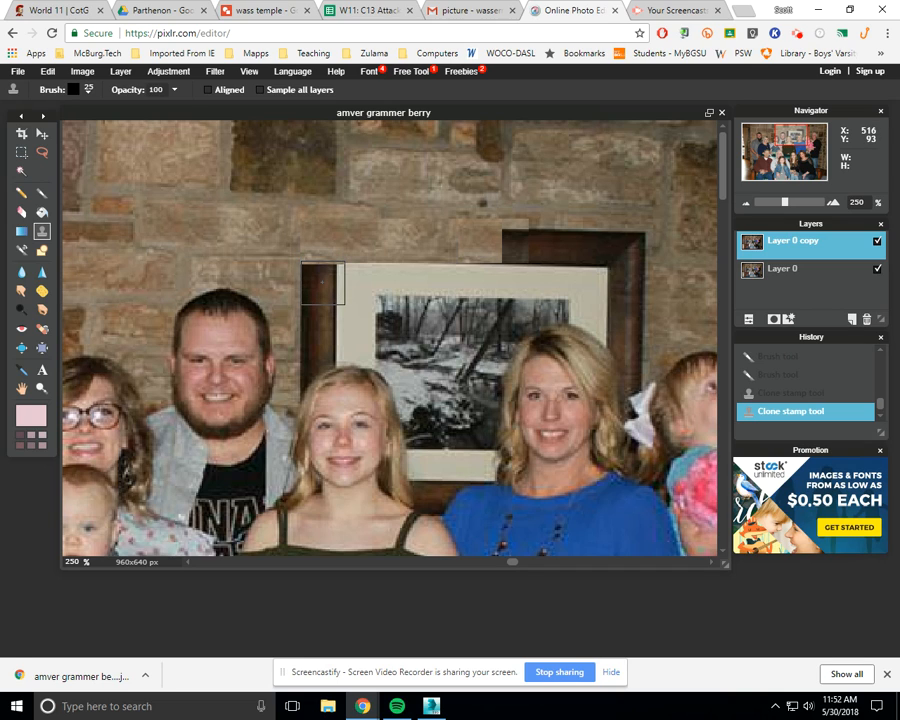
{"action": "left_click_drag", "start_coordinate": [322, 284], "coordinate": [634, 284]}
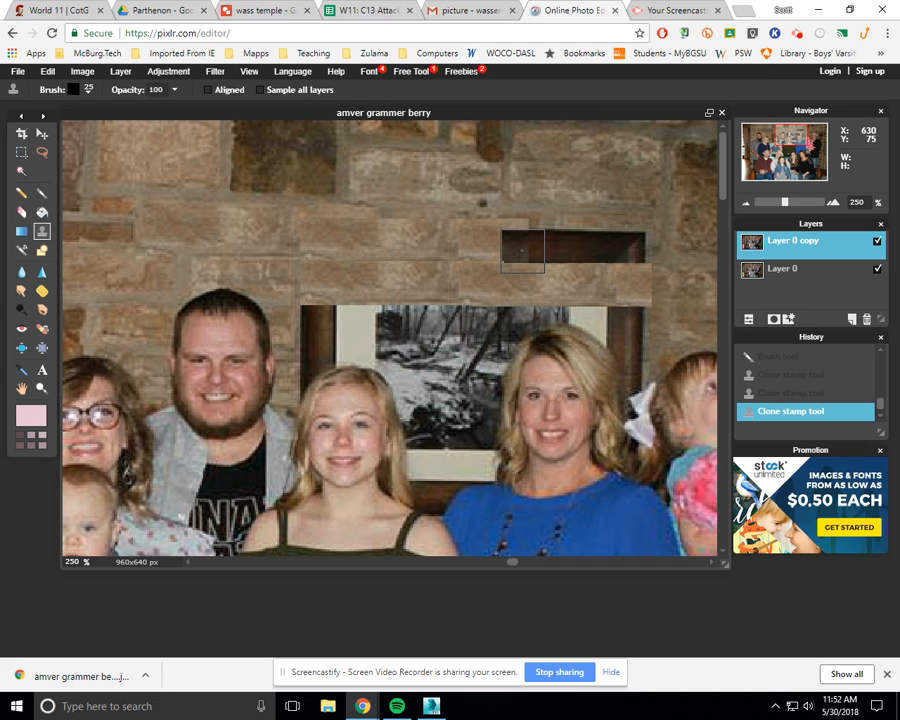
{"action": "left_click_drag", "start_coordinate": [523, 250], "coordinate": [625, 248]}
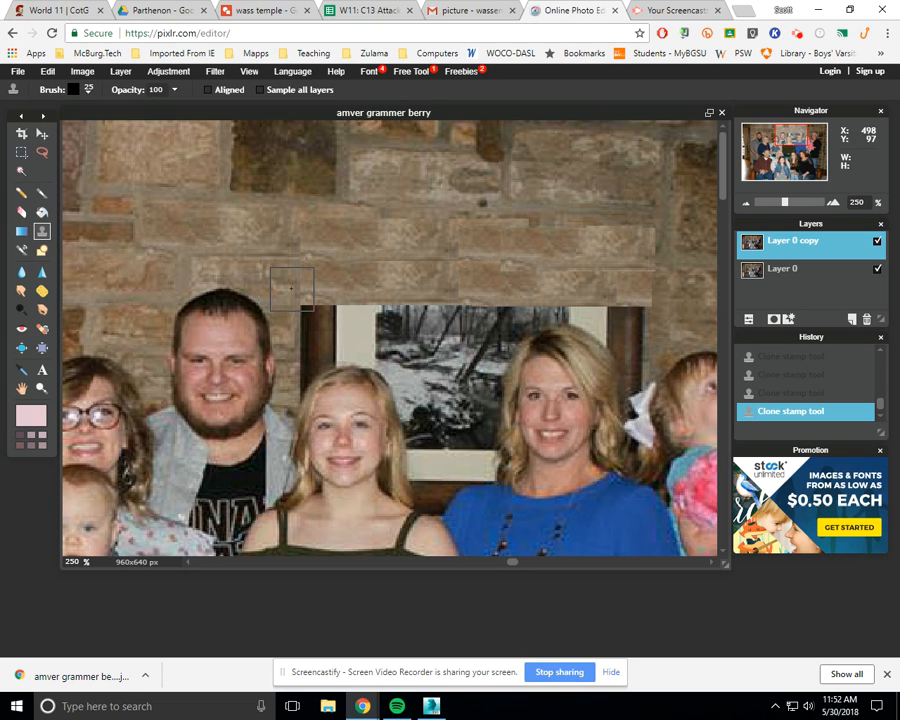
{"action": "scroll", "coordinate": [291, 287], "scroll_direction": "down", "scroll_amount": 5}
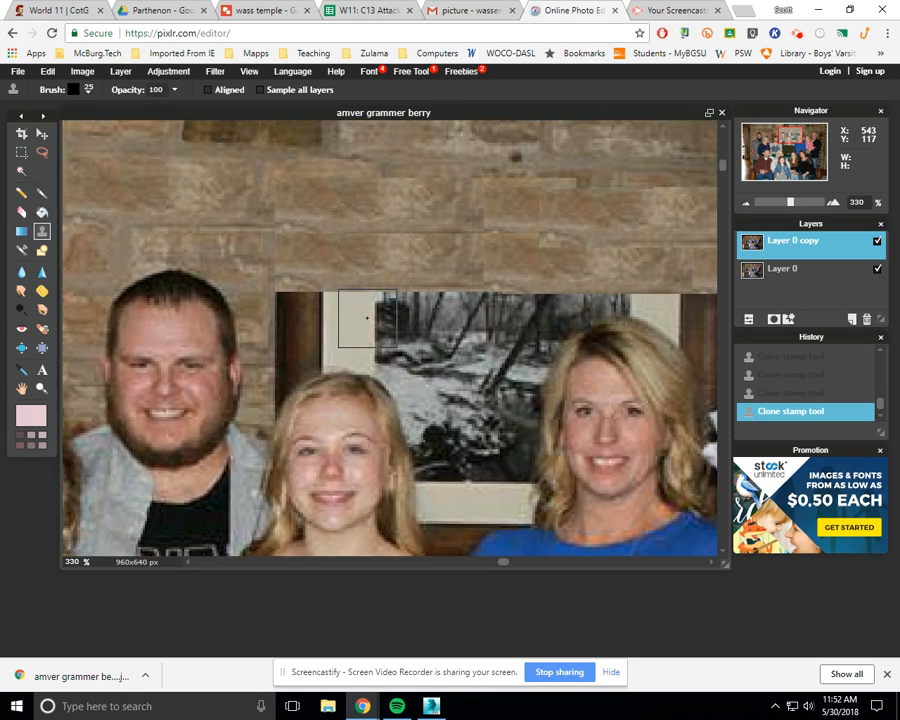
{"action": "scroll", "coordinate": [368, 317], "scroll_direction": "down", "scroll_amount": 3}
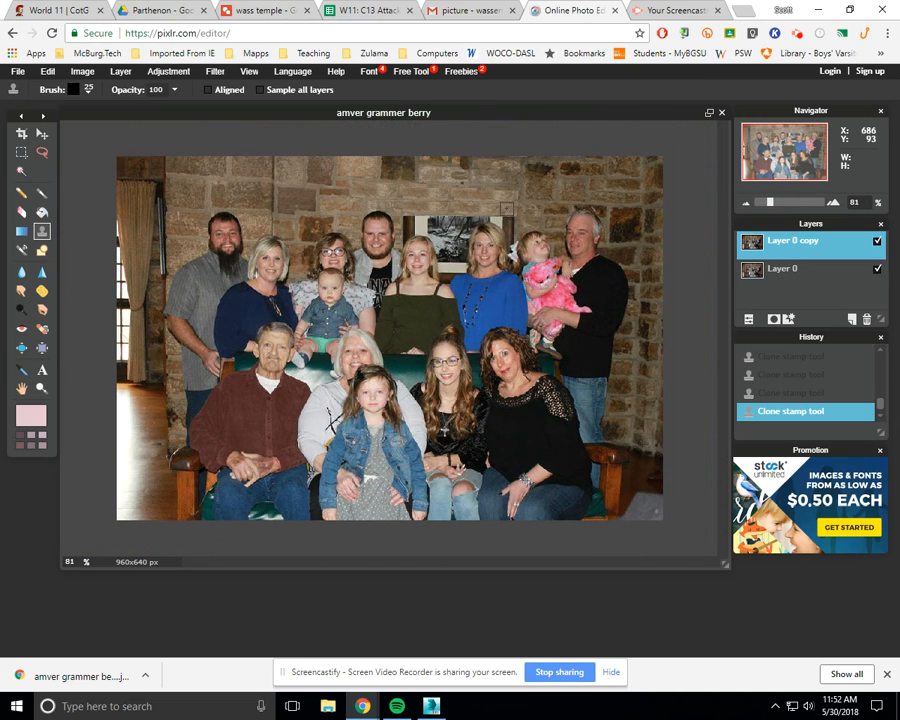
{"action": "scroll", "coordinate": [512, 234], "scroll_direction": "down", "scroll_amount": 1}
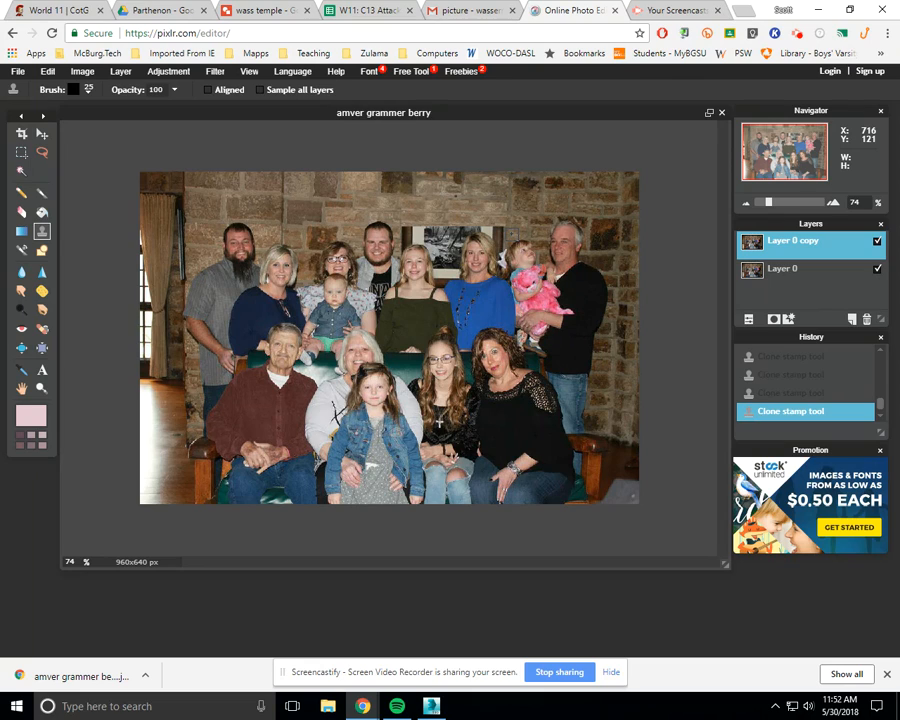